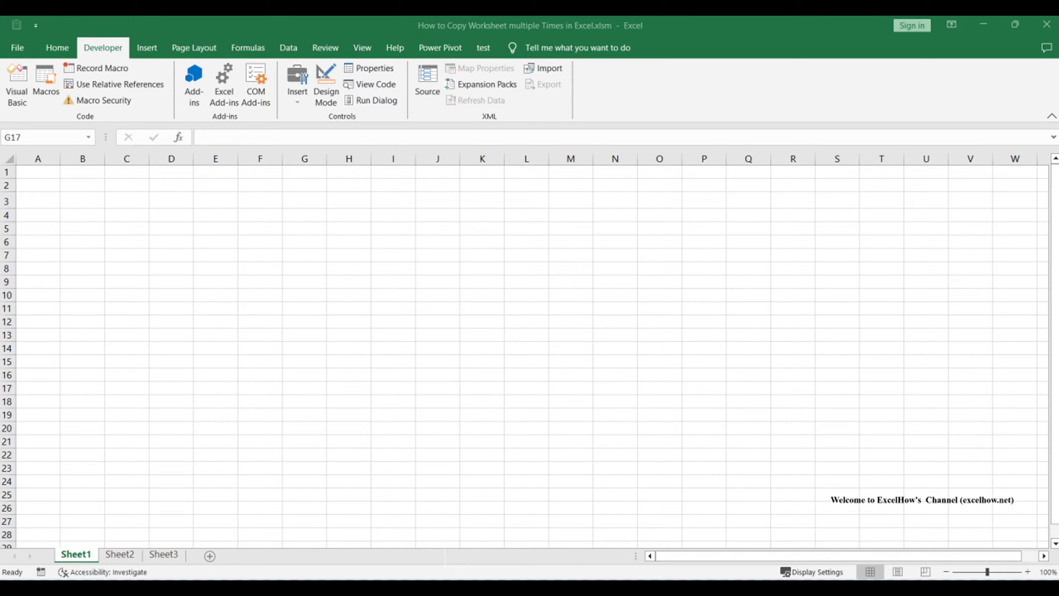
Switch to Sheet2, which holds the CopysheetMultipleTimes macro code and notes.
{"action": "key", "text": "ctrl+Page_Down"}
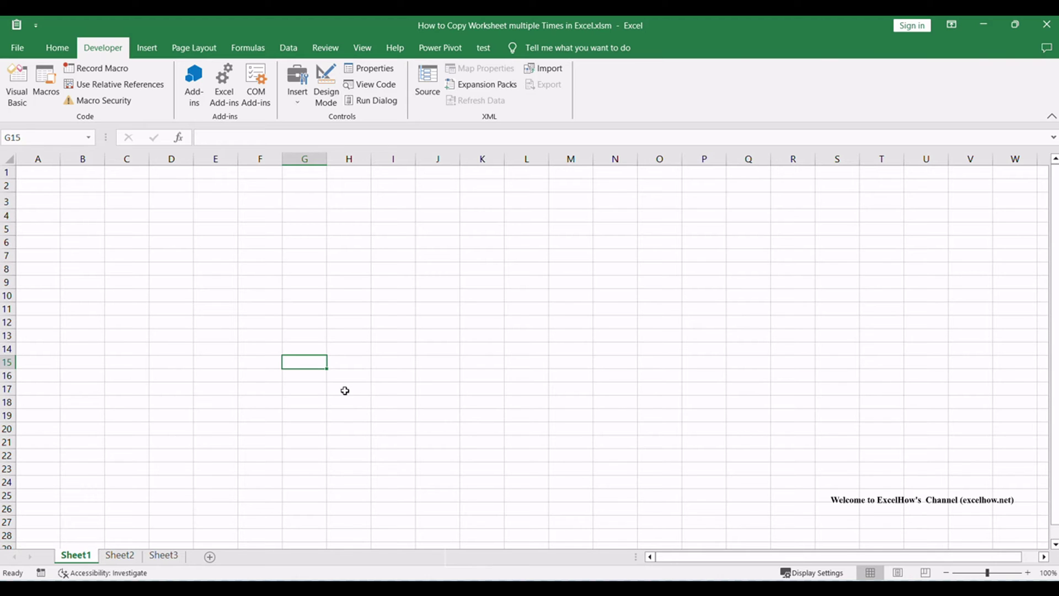
{"action": "left_click", "coordinate": [129, 558]}
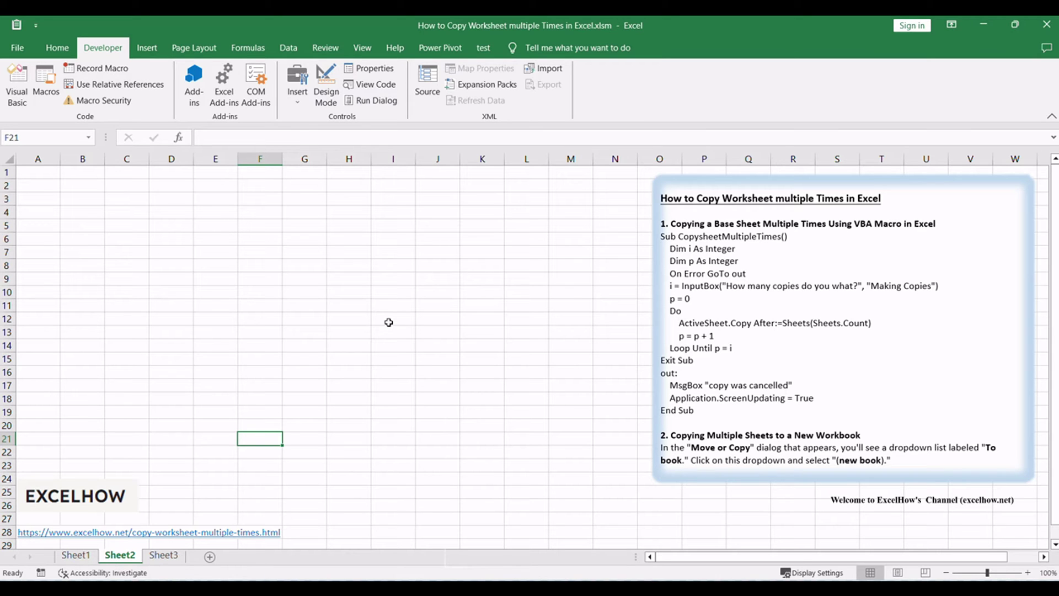
In the VBA editor, paste the CopysheetMultipleTimes macro into a new Module1.
{"action": "left_click", "coordinate": [287, 303]}
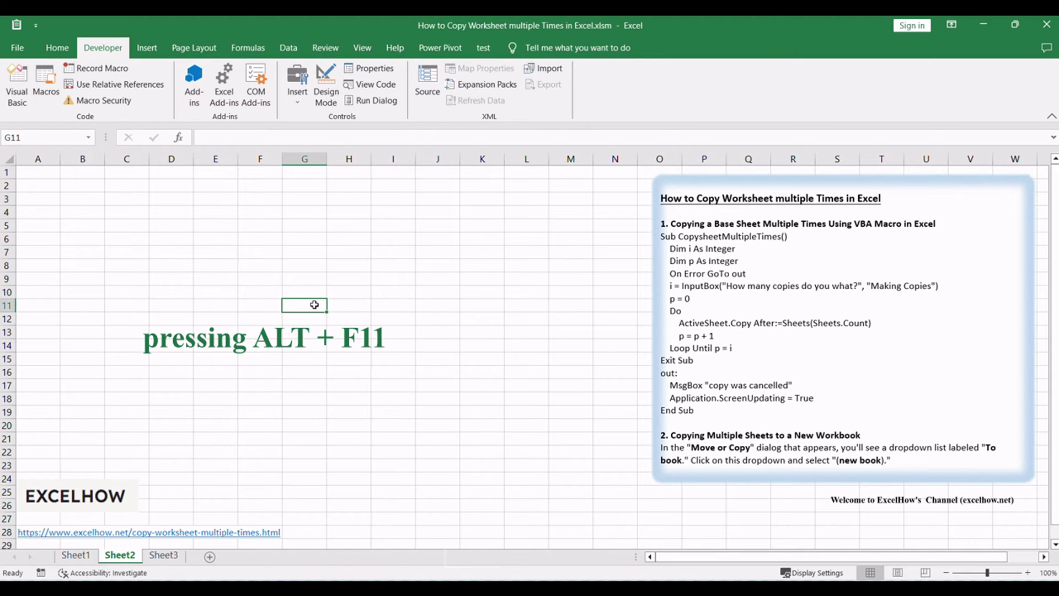
{"action": "key", "text": "alt+F11"}
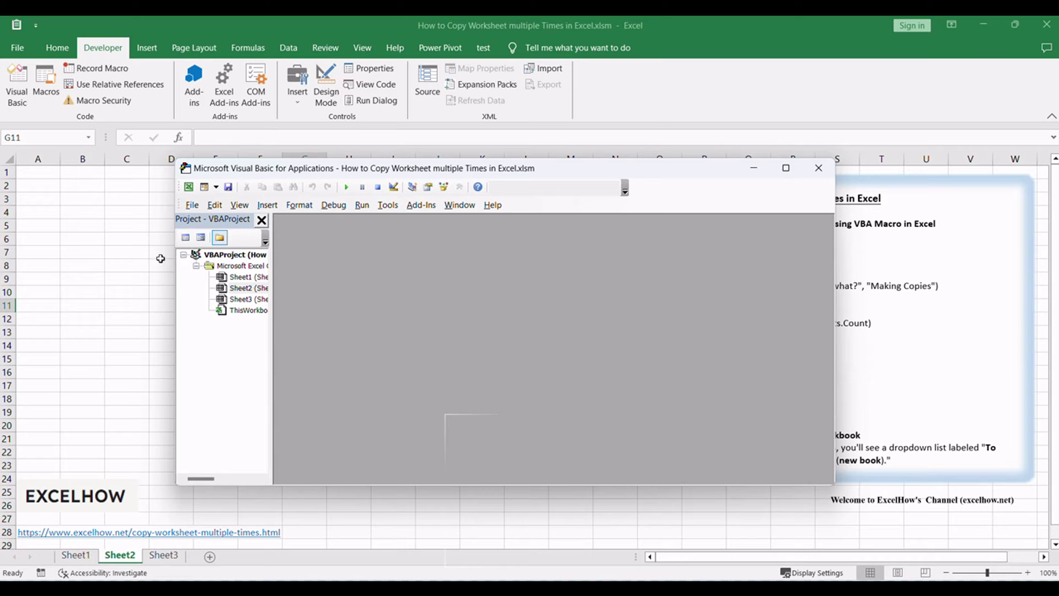
{"action": "left_click", "coordinate": [267, 205]}
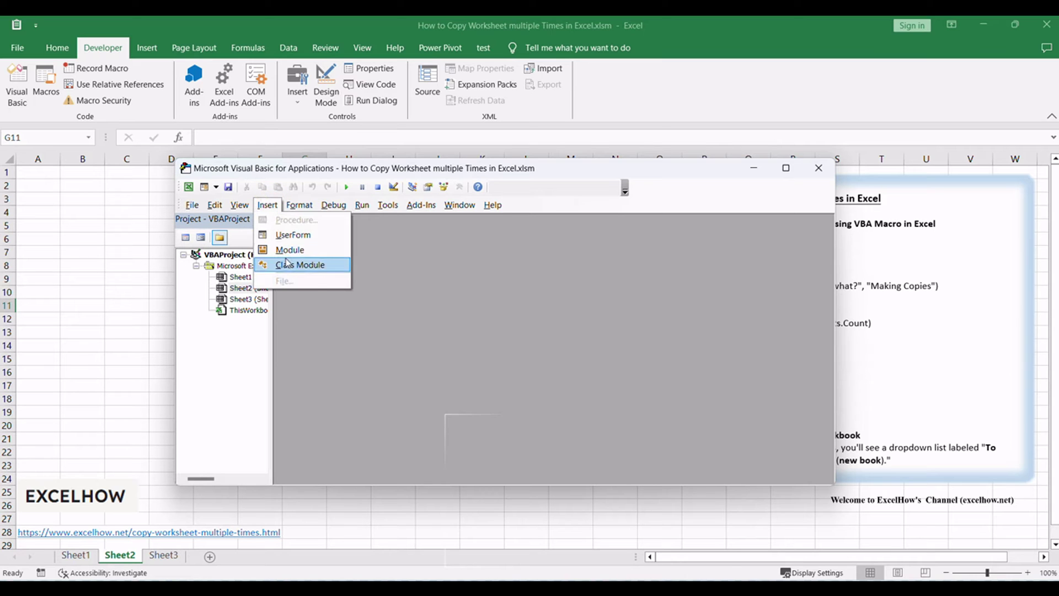
{"action": "left_click", "coordinate": [290, 251]}
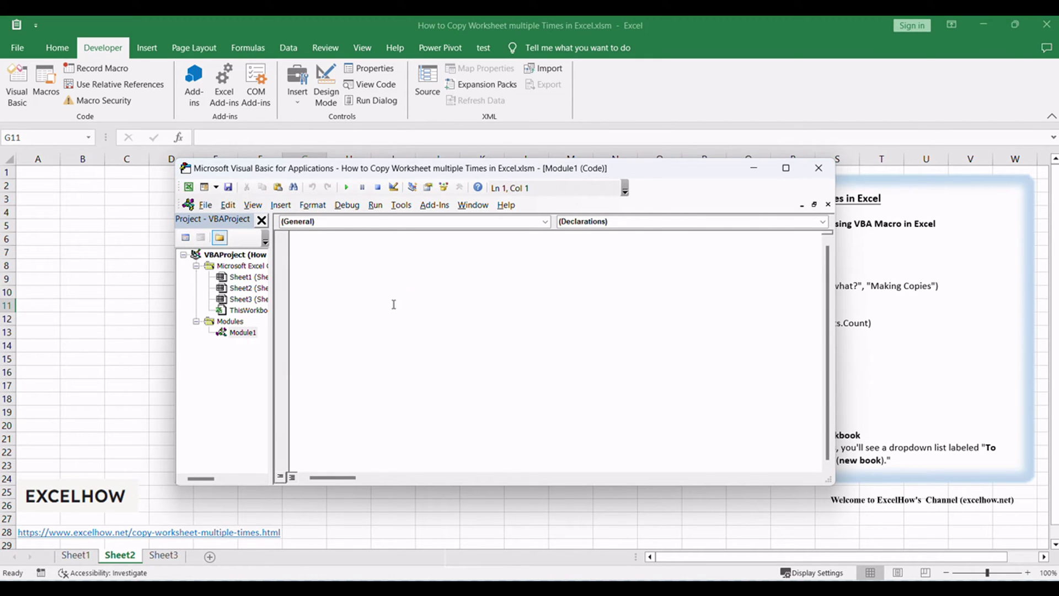
{"action": "type", "text": "Sub CopysheetMultipleTimes()     Dim i As Integer     Dim p As Integer     On Error GoTo out     i = InputBox(\"How many copies do you what?\", \"Making Copies\")     p = 0     Do         ActiveSheet.Copy After:=Sheets(Sheets.Count)         p = p + 1     Loop Until p = i Exit Sub out:     MsgBox \"copy was cancelled\"     Application.ScreenUpdating = True End Sub"}
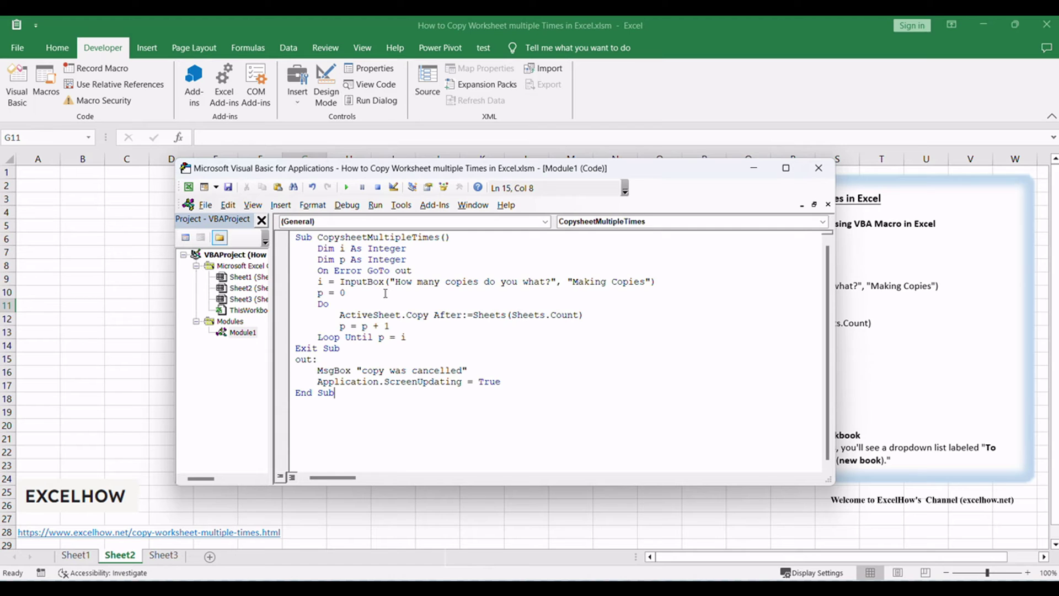
Place the cursor inside the CopysheetMultipleTimes macro and run it with F5.
{"action": "mouse_move", "coordinate": [303, 239]}
{"action": "left_mouse_down"}
{"action": "mouse_move", "coordinate": [449, 236]}
{"action": "mouse_move", "coordinate": [487, 397]}
{"action": "mouse_move", "coordinate": [466, 413]}
{"action": "left_mouse_up"}
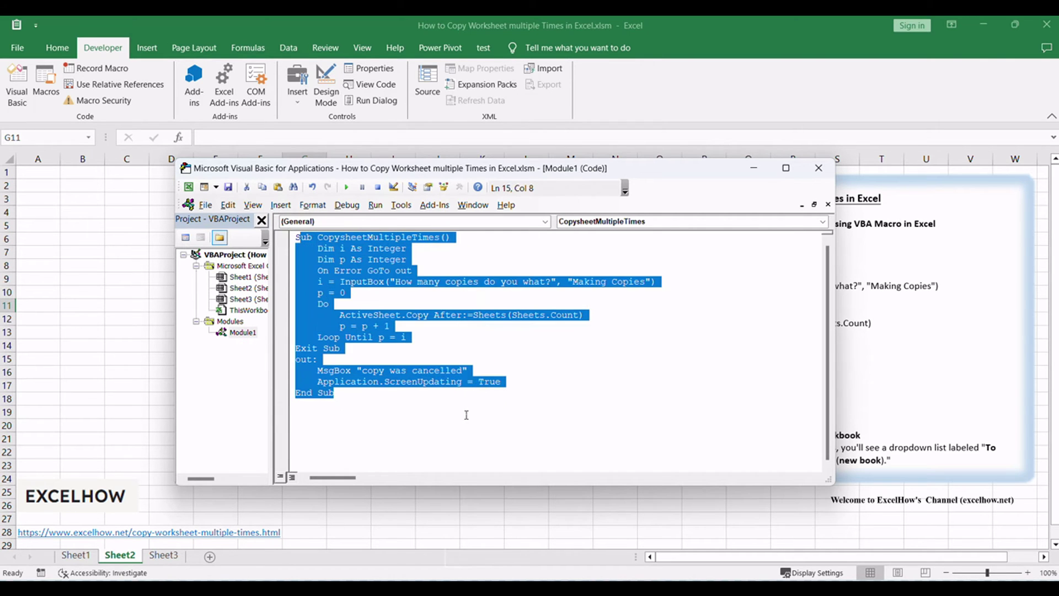
{"action": "left_click", "coordinate": [466, 413]}
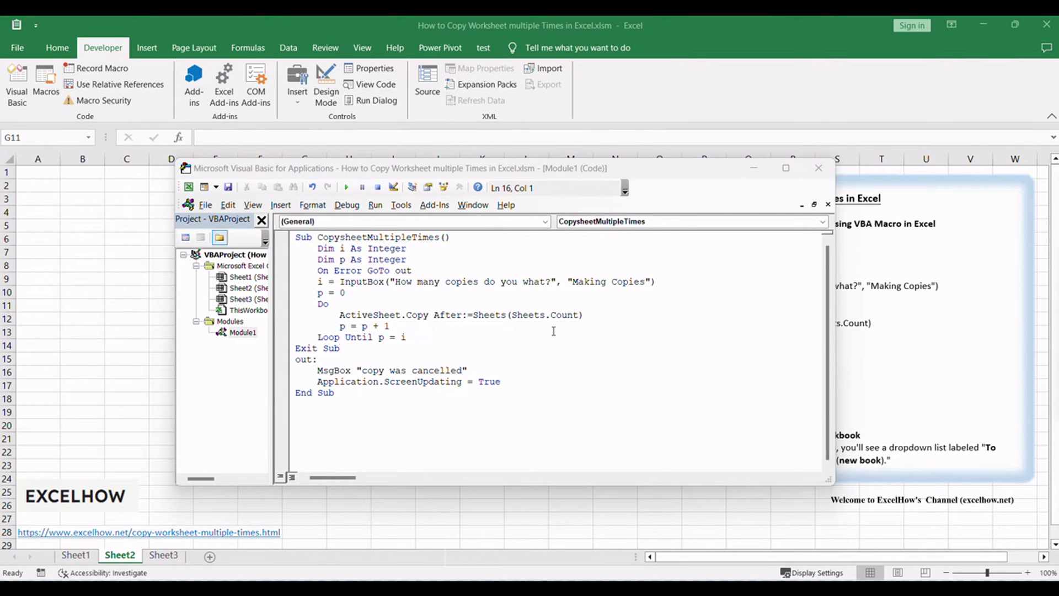
{"action": "left_click", "coordinate": [619, 353]}
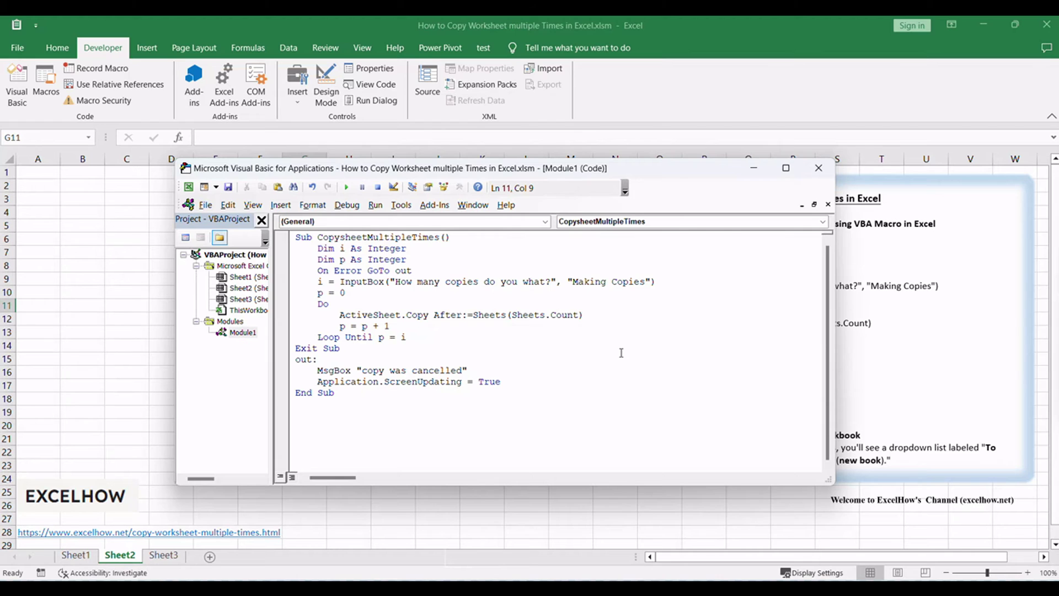
{"action": "key", "text": "F5"}
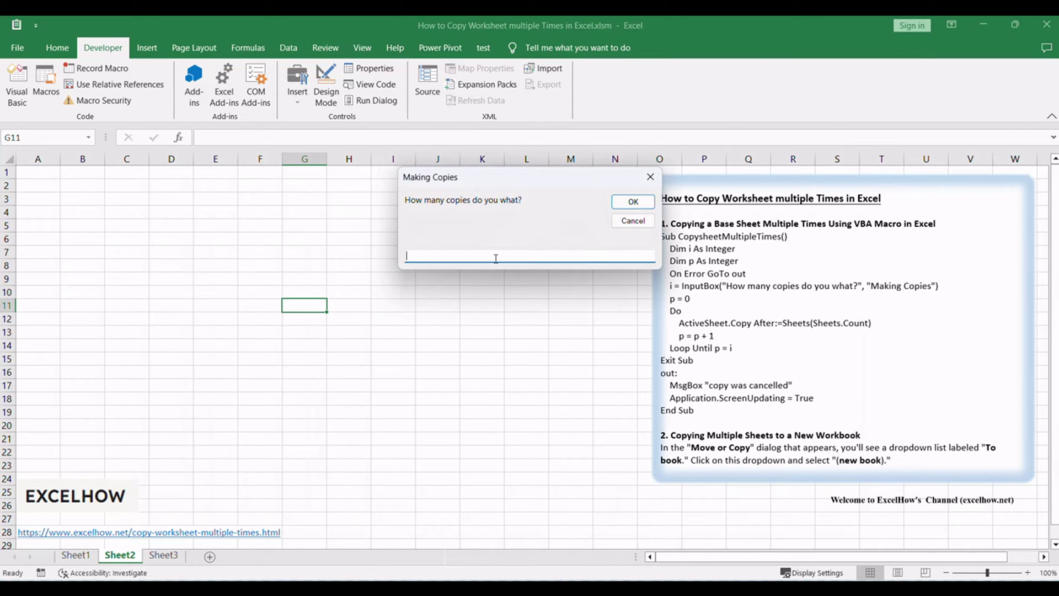
Confirm 2 copies and compare the new Sheet2 (2) and Sheet2 (3) tabs with Sheet2.
{"action": "left_click", "coordinate": [633, 202]}
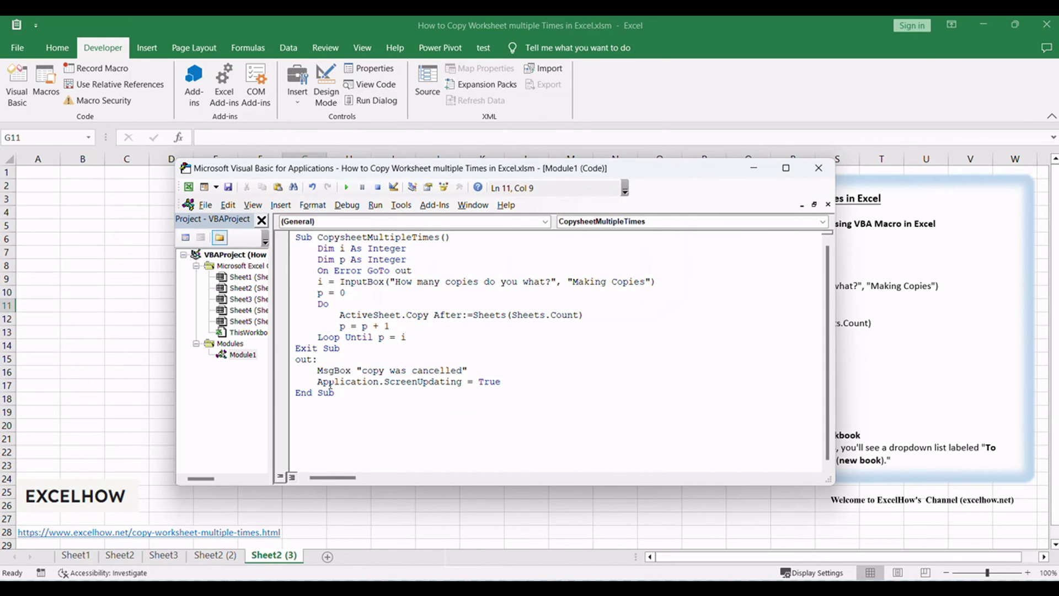
{"action": "left_click", "coordinate": [214, 558]}
{"action": "left_click", "coordinate": [271, 557]}
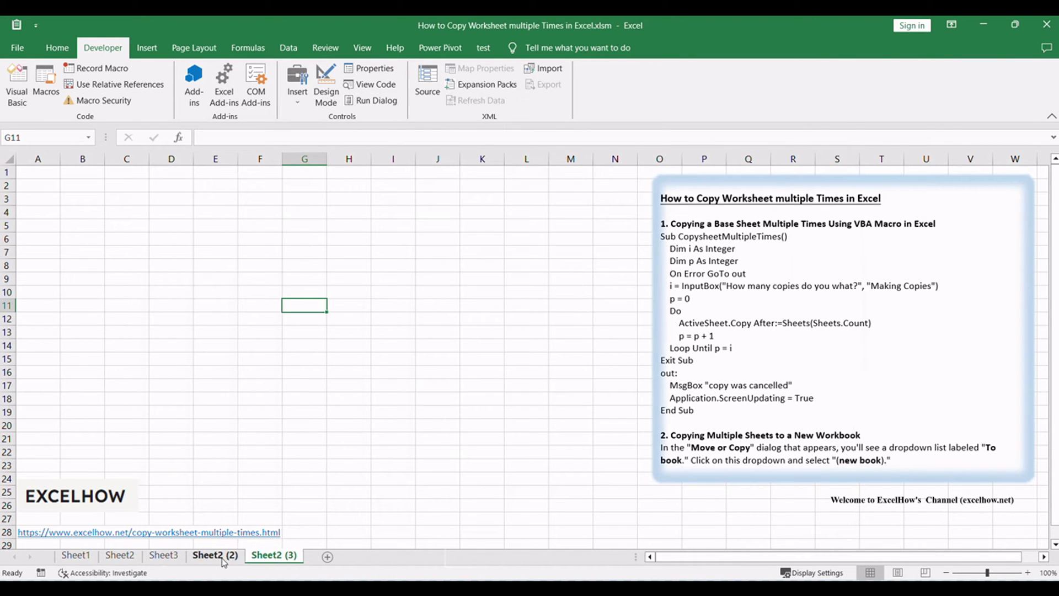
{"action": "left_click", "coordinate": [219, 558]}
{"action": "left_click", "coordinate": [271, 556]}
{"action": "left_click", "coordinate": [220, 557]}
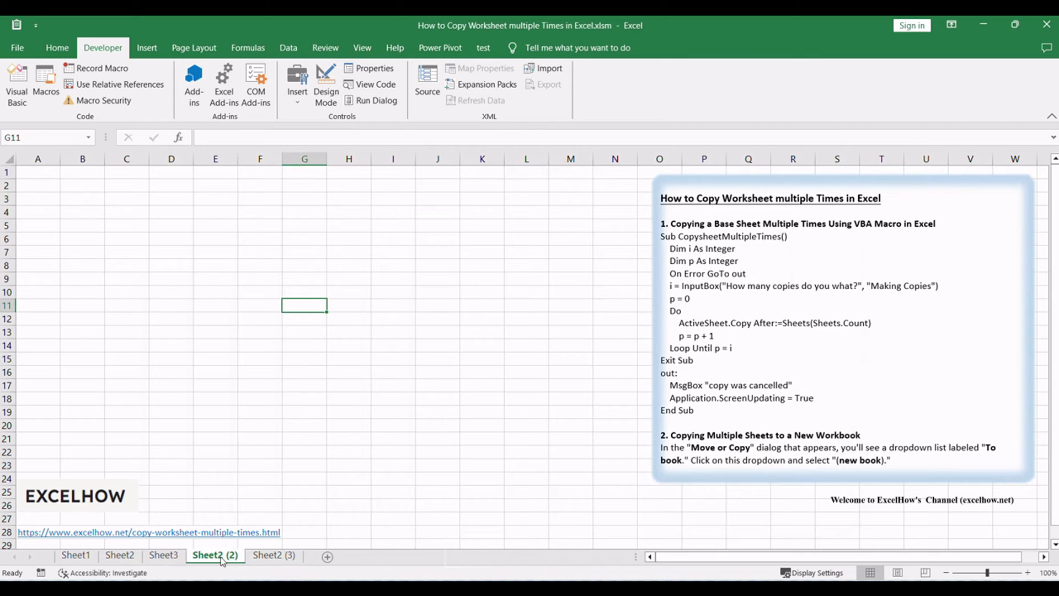
{"action": "left_click", "coordinate": [120, 556]}
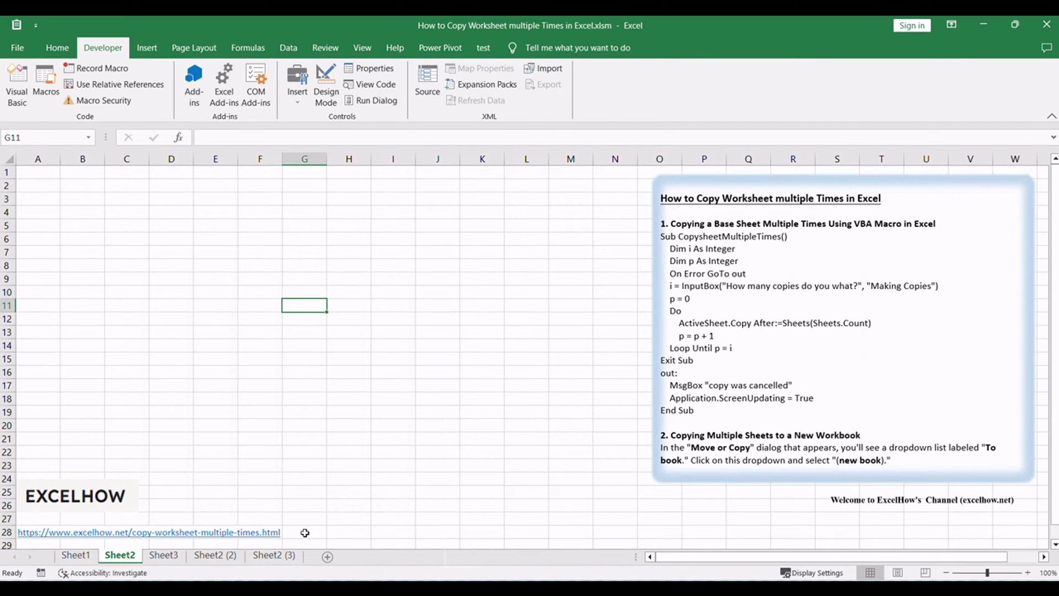
{"action": "left_click", "coordinate": [210, 558]}
{"action": "left_click", "coordinate": [273, 559]}
Close the VBA editor and return to the copied worksheet.
{"action": "left_click", "coordinate": [438, 358]}
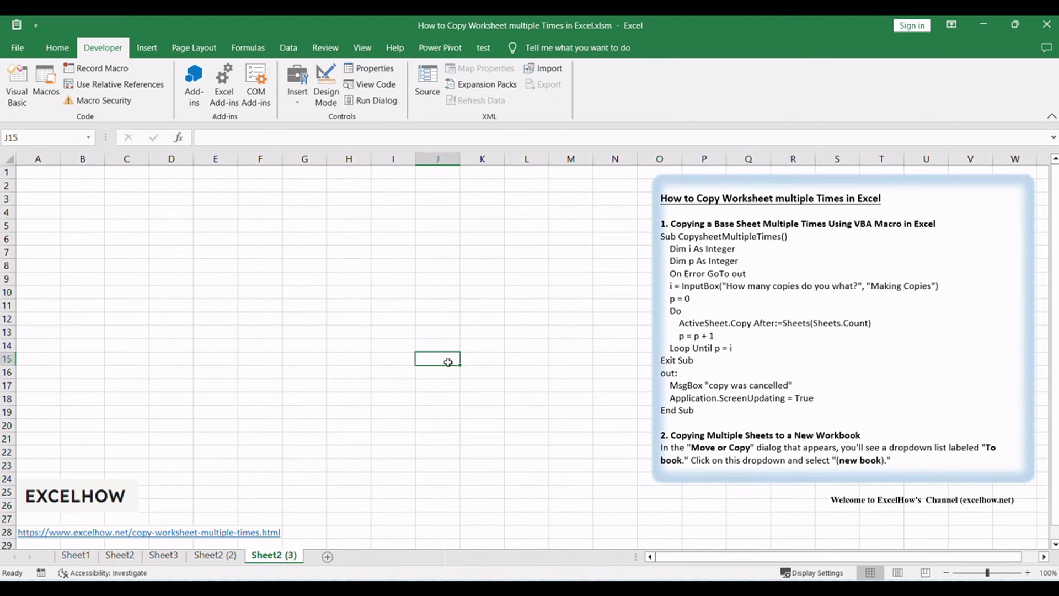
{"action": "mouse_move", "coordinate": [684, 588]}
{"action": "left_click", "coordinate": [759, 528]}
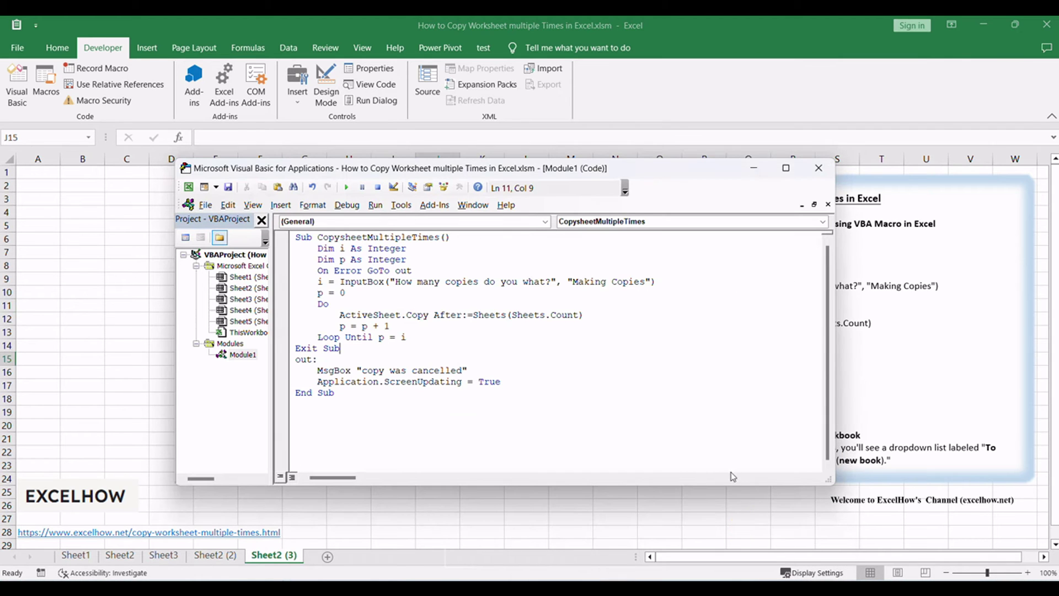
{"action": "left_click", "coordinate": [819, 171]}
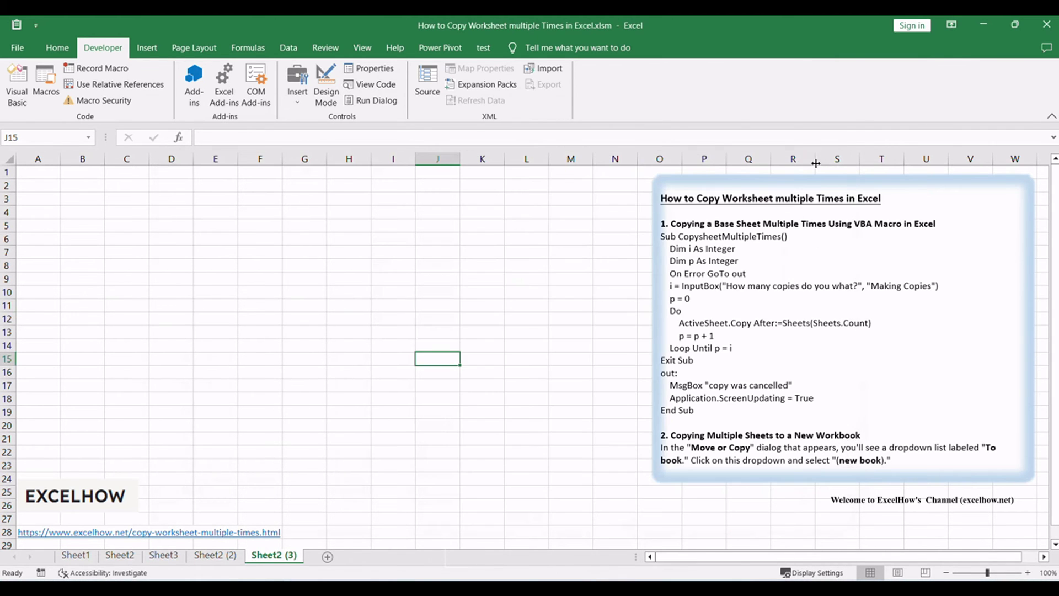
{"action": "left_click", "coordinate": [421, 332]}
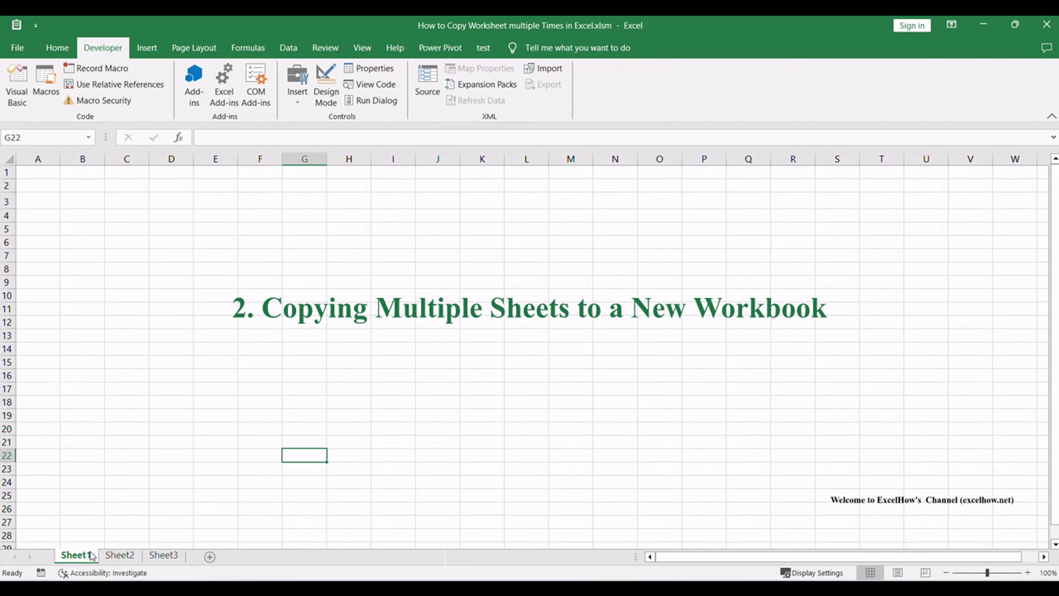
Starting from Sheet2, add Sheet1 and Sheet3 to form a three-sheet group.
{"action": "left_click", "coordinate": [122, 554], "text": "ctrl"}
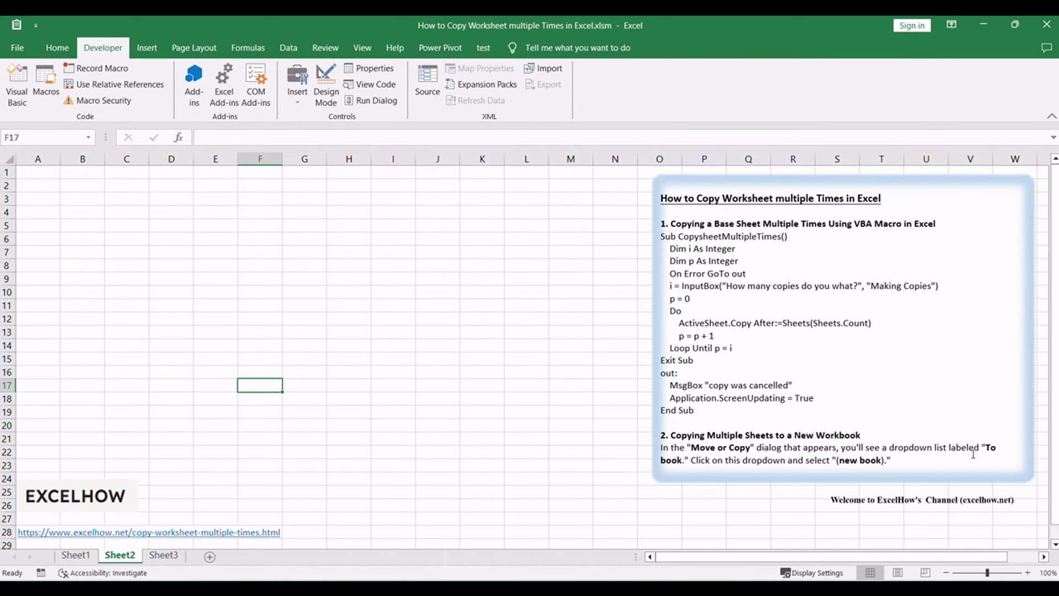
{"action": "left_click", "coordinate": [372, 348]}
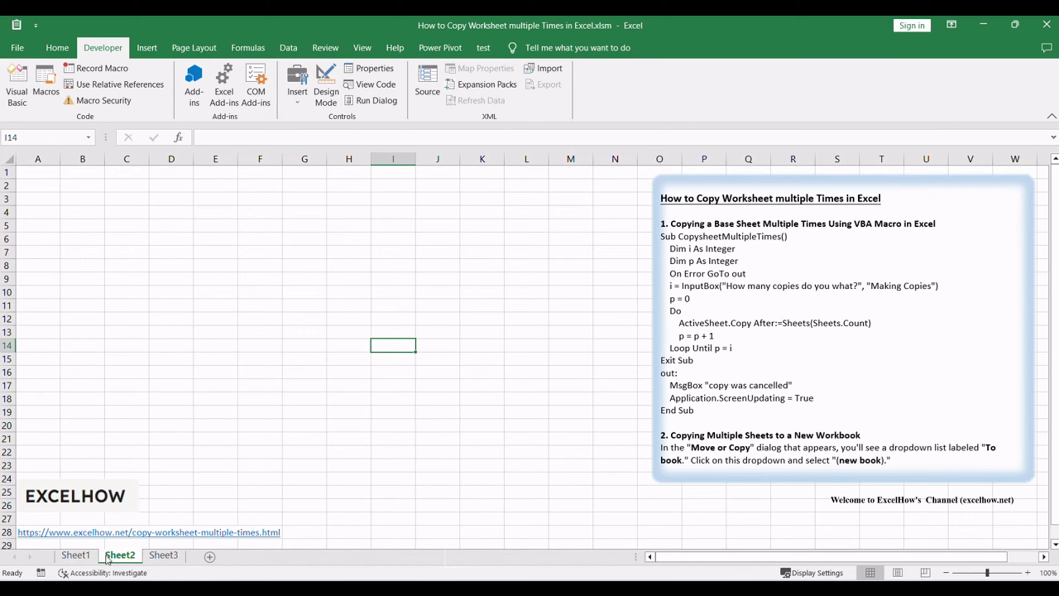
{"action": "left_click", "coordinate": [78, 557], "text": "ctrl"}
{"action": "left_click", "coordinate": [161, 556], "text": "ctrl"}
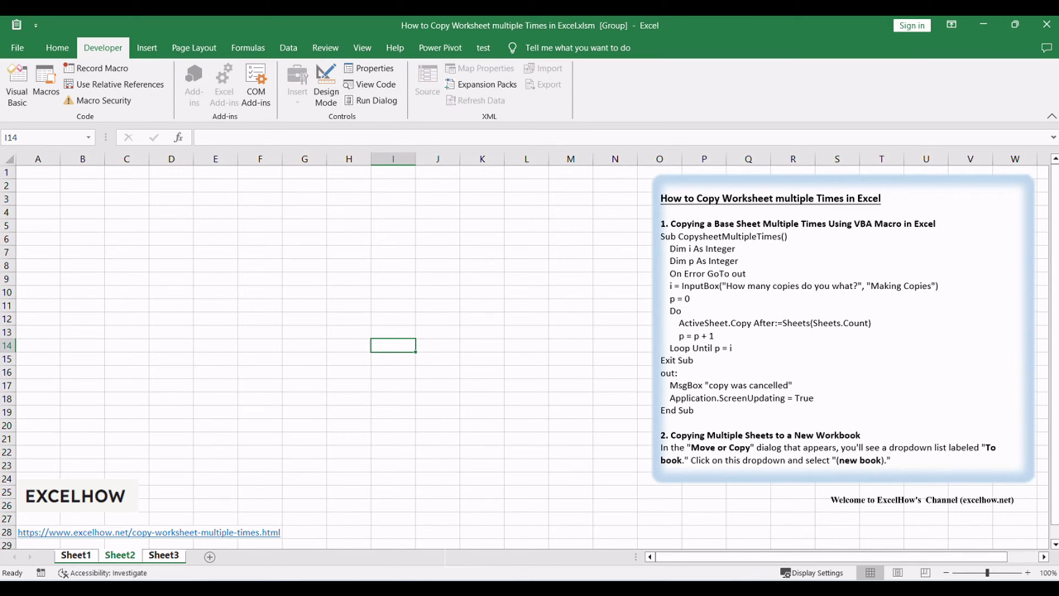
{"action": "key", "text": "alt+F11"}
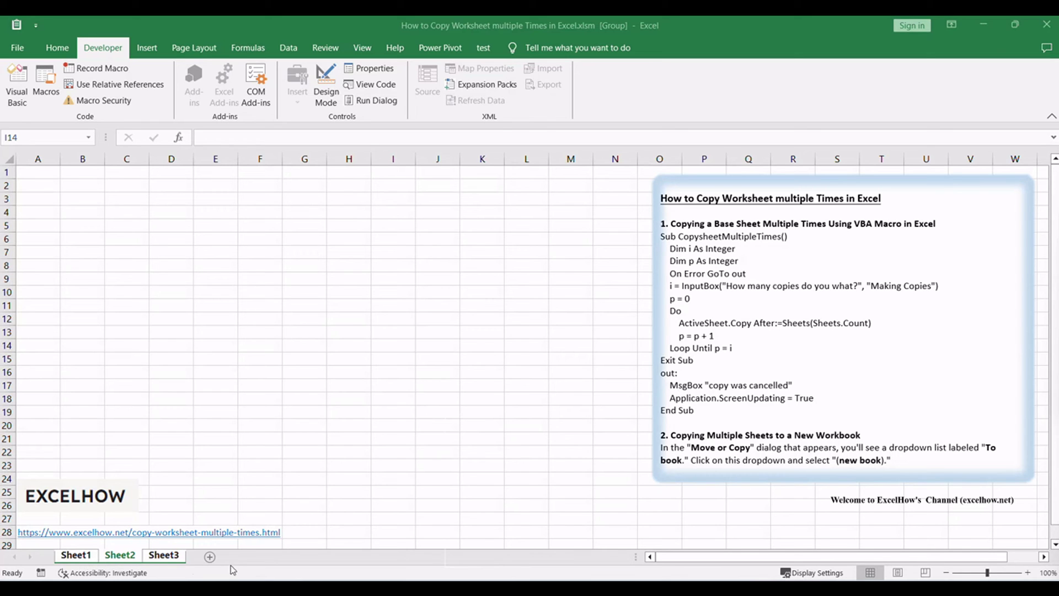
Copy the grouped sheets to (new book) via Move or Copy with Create a copy ticked.
{"action": "right_click", "coordinate": [86, 556]}
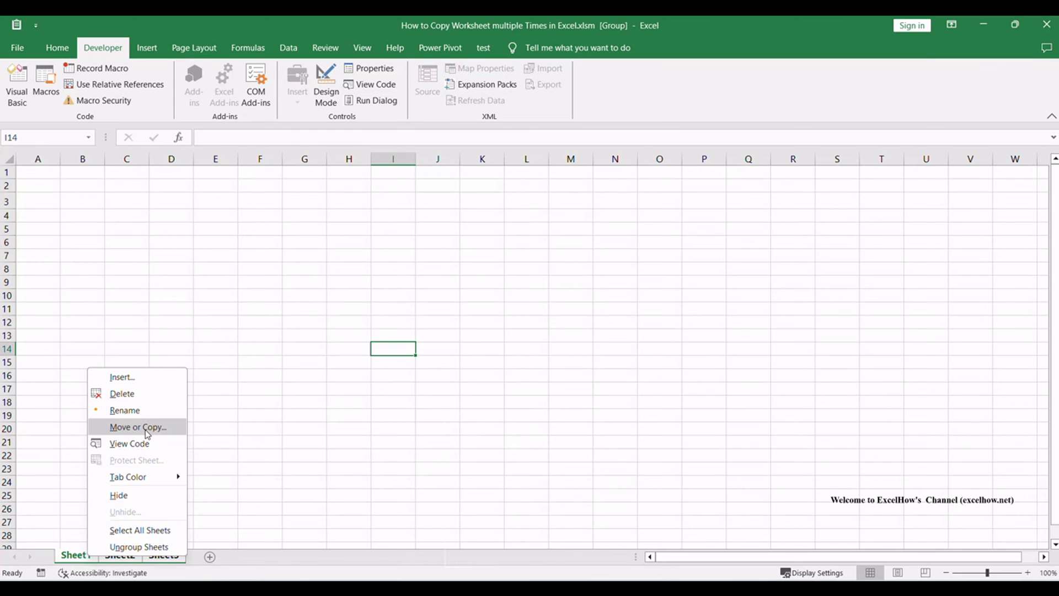
{"action": "left_click", "coordinate": [160, 428]}
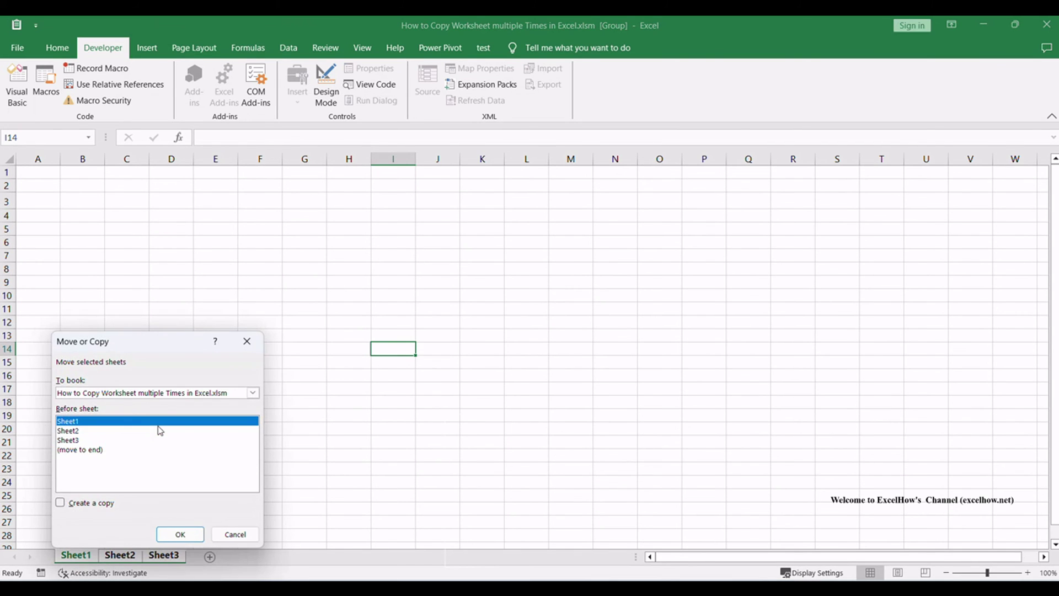
{"action": "left_click_drag", "start_coordinate": [148, 340], "coordinate": [319, 275]}
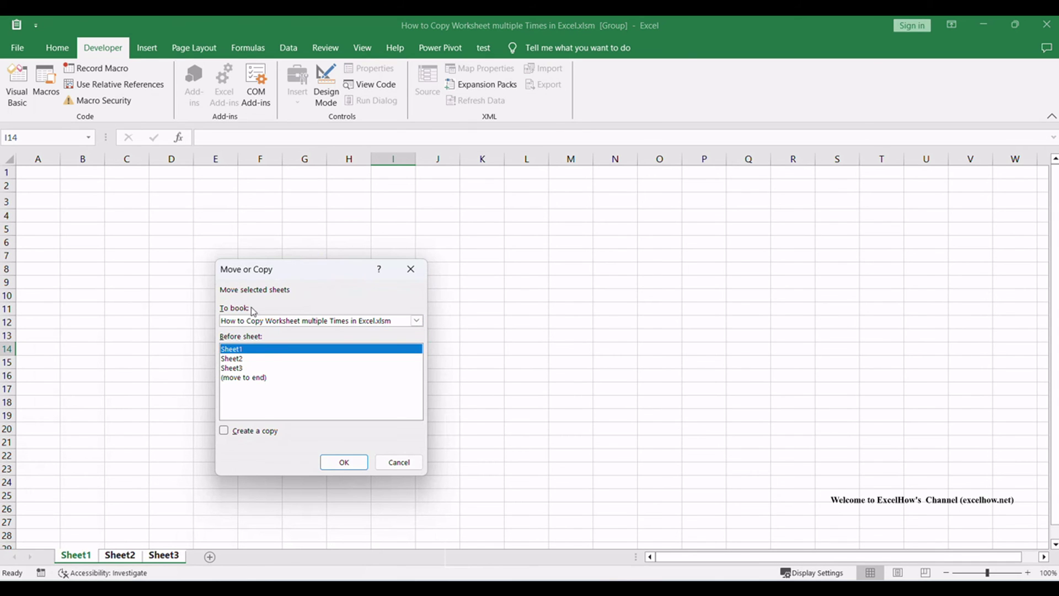
{"action": "left_click", "coordinate": [272, 321]}
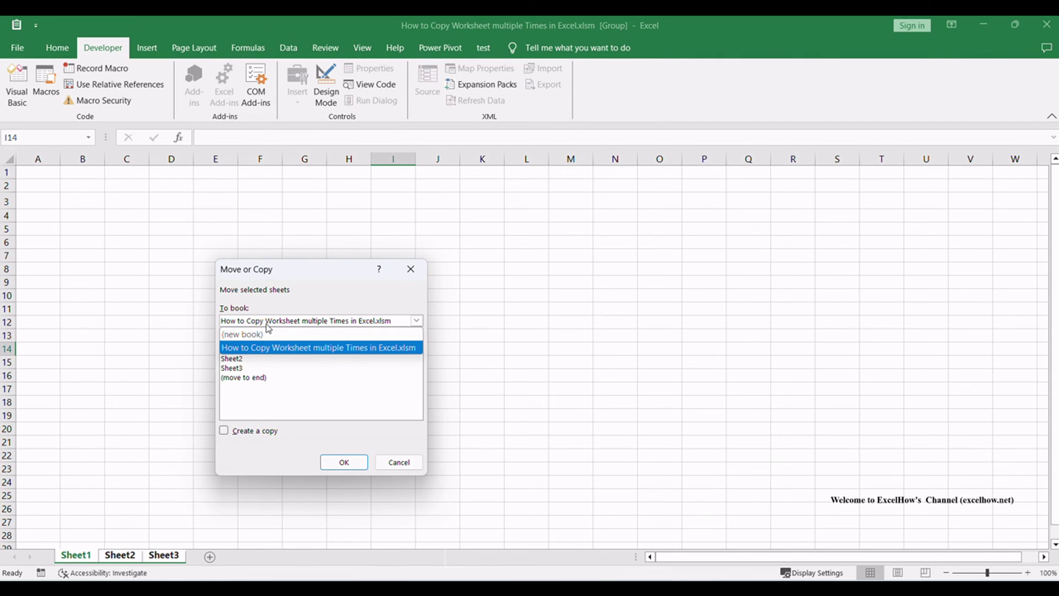
{"action": "left_click", "coordinate": [251, 335]}
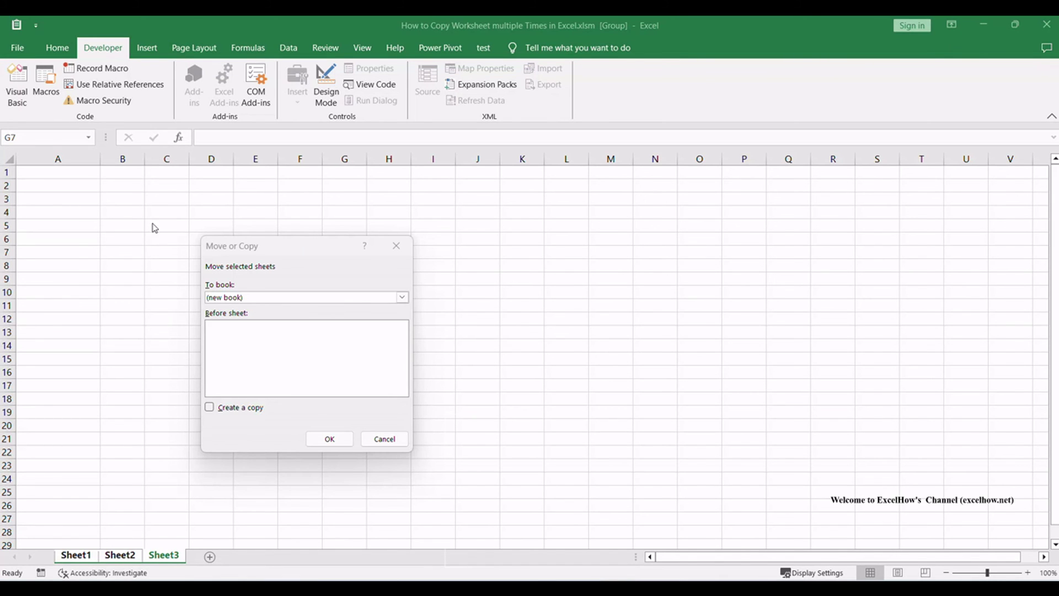
{"action": "left_click", "coordinate": [356, 305]}
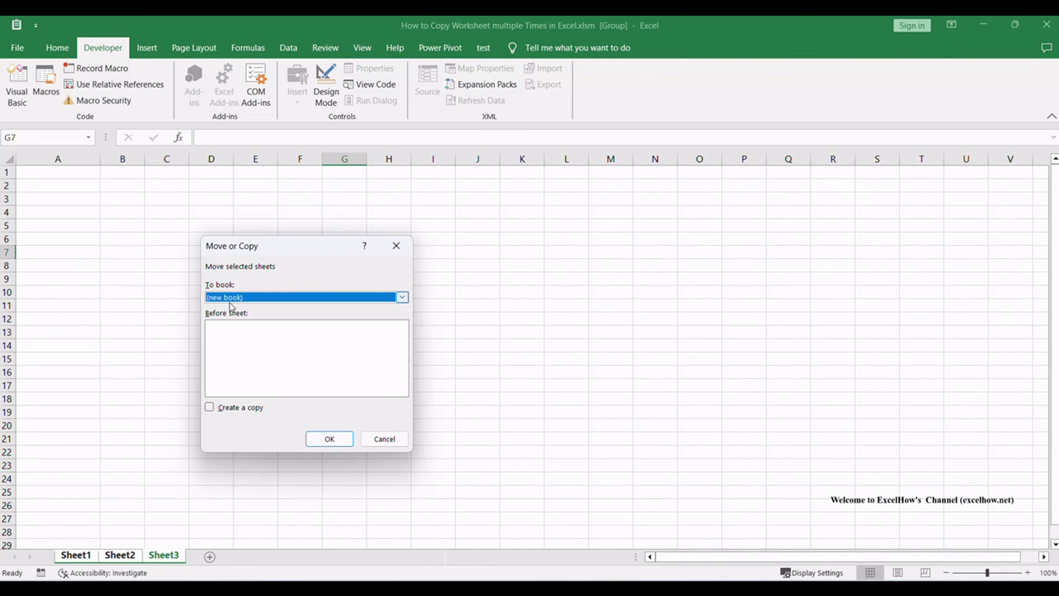
{"action": "left_click", "coordinate": [232, 408]}
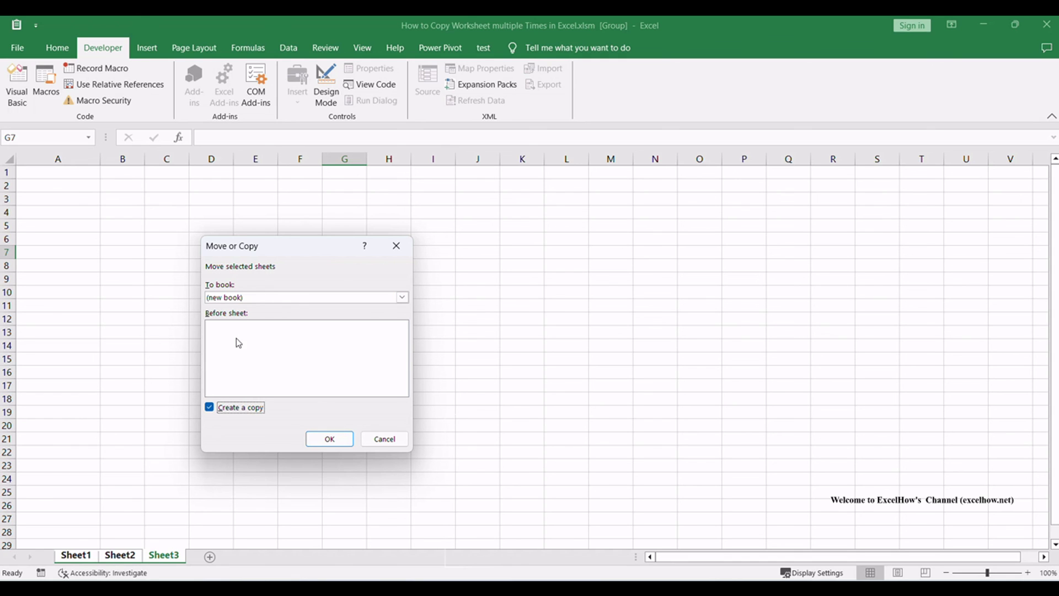
{"action": "left_click", "coordinate": [333, 442]}
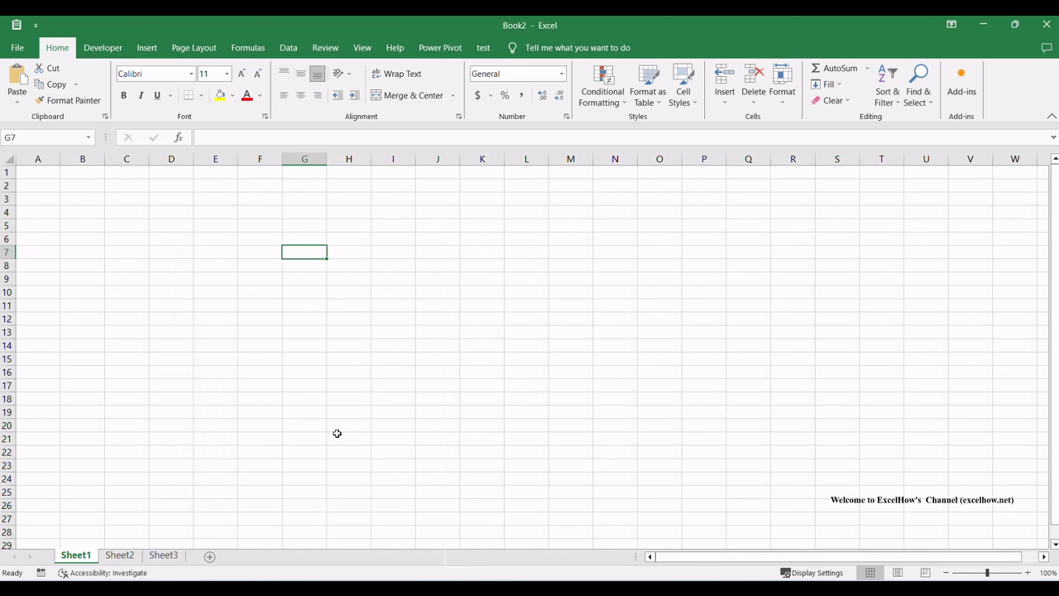
Check Book2's Sheet1 and Sheet2, then restore its window and move it aside.
{"action": "left_click", "coordinate": [118, 556]}
{"action": "left_click", "coordinate": [88, 556]}
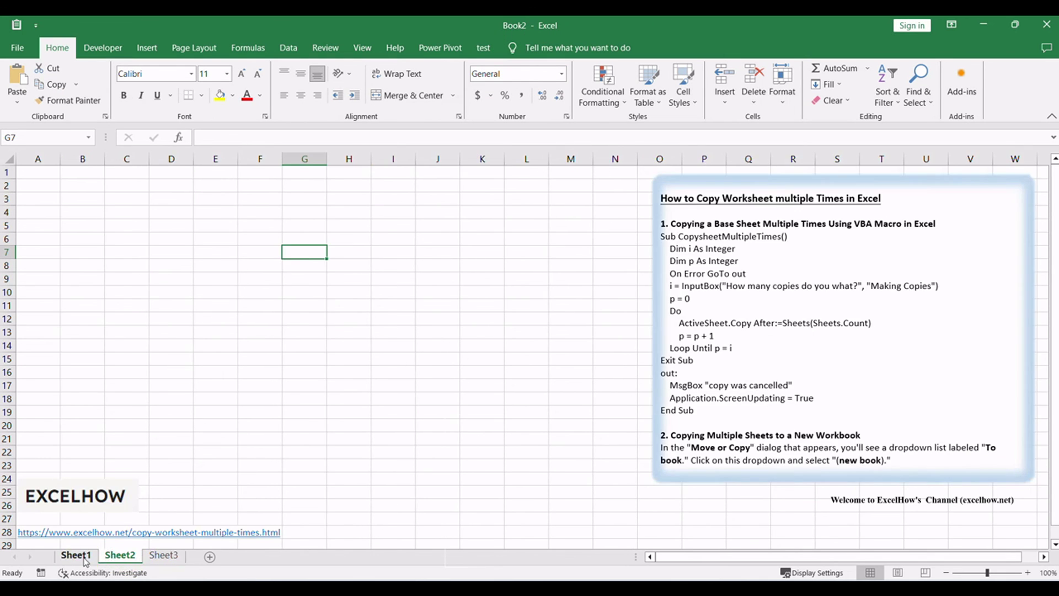
{"action": "left_click", "coordinate": [1015, 24]}
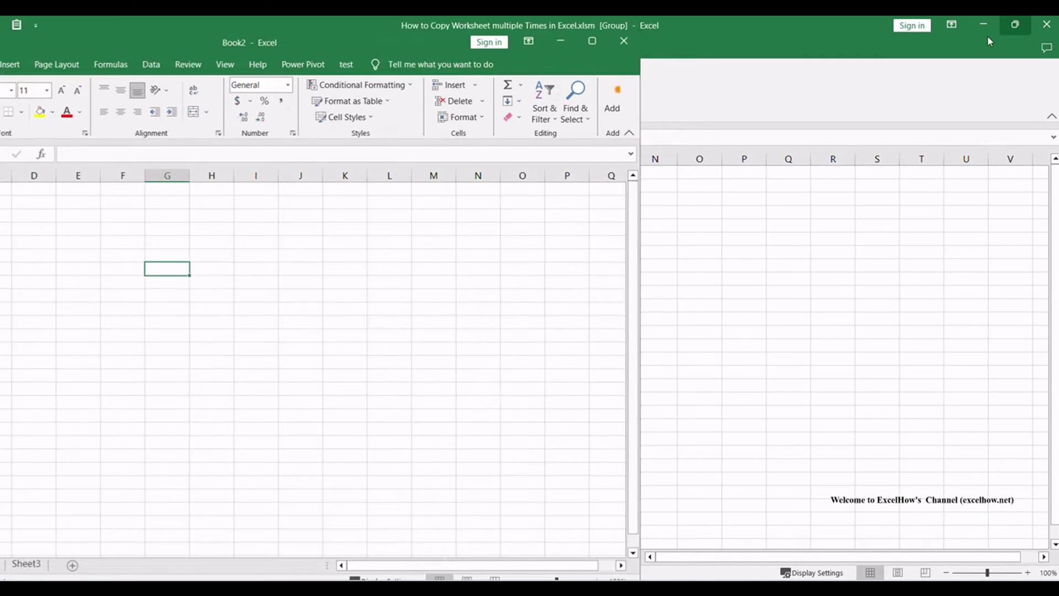
{"action": "left_click_drag", "start_coordinate": [438, 49], "coordinate": [739, 47]}
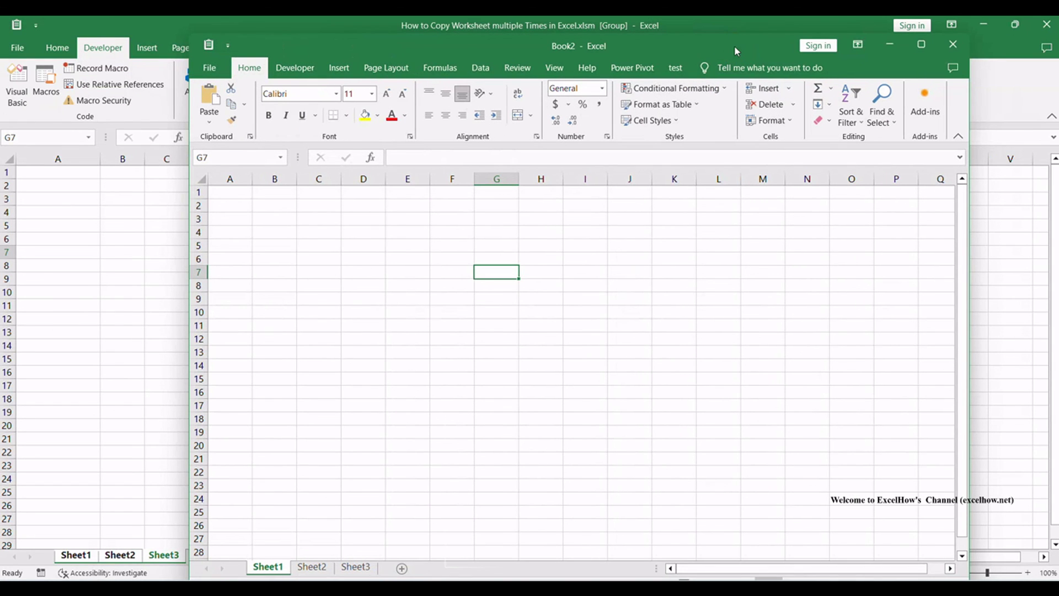
{"action": "scroll", "coordinate": [564, 353], "scroll_direction": "down", "scroll_amount": 1}
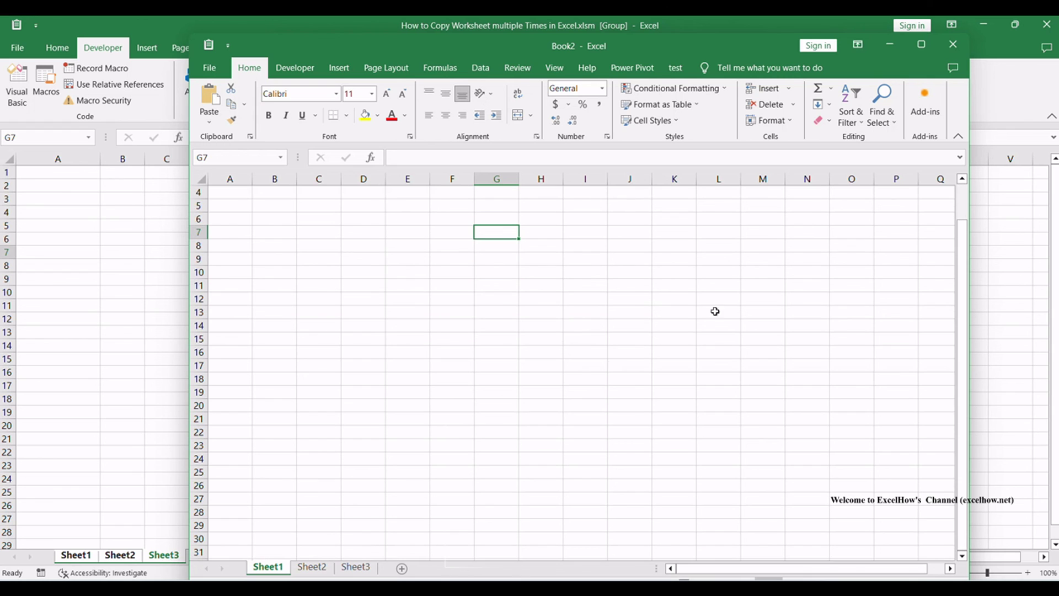
Close Book2 without saving and switch back to Sheet2 in the original workbook.
{"action": "left_click", "coordinate": [947, 46]}
{"action": "left_click", "coordinate": [550, 323]}
{"action": "left_click", "coordinate": [347, 346]}
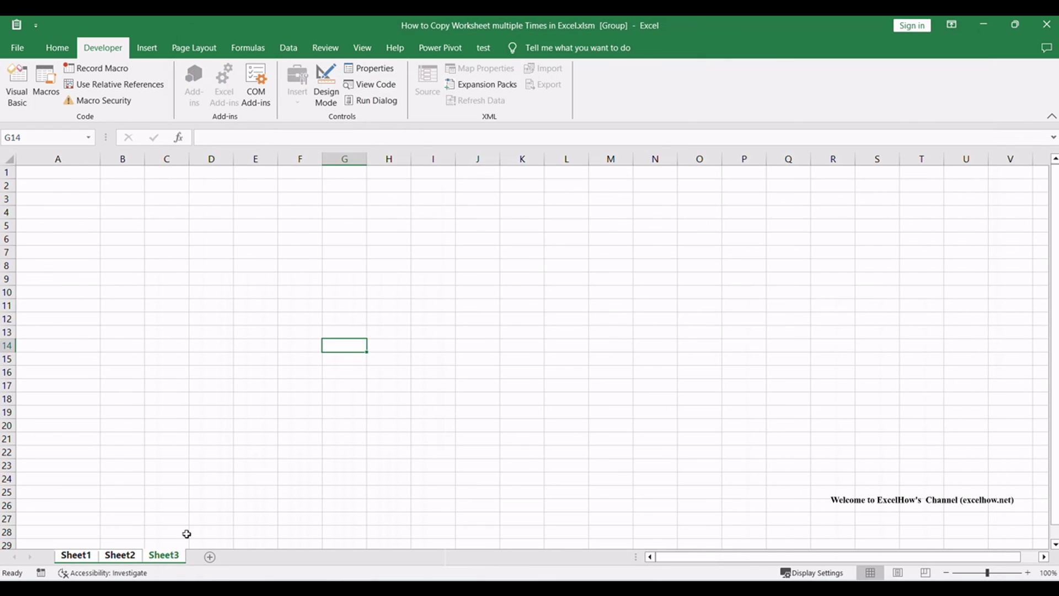
{"action": "left_click", "coordinate": [128, 555]}
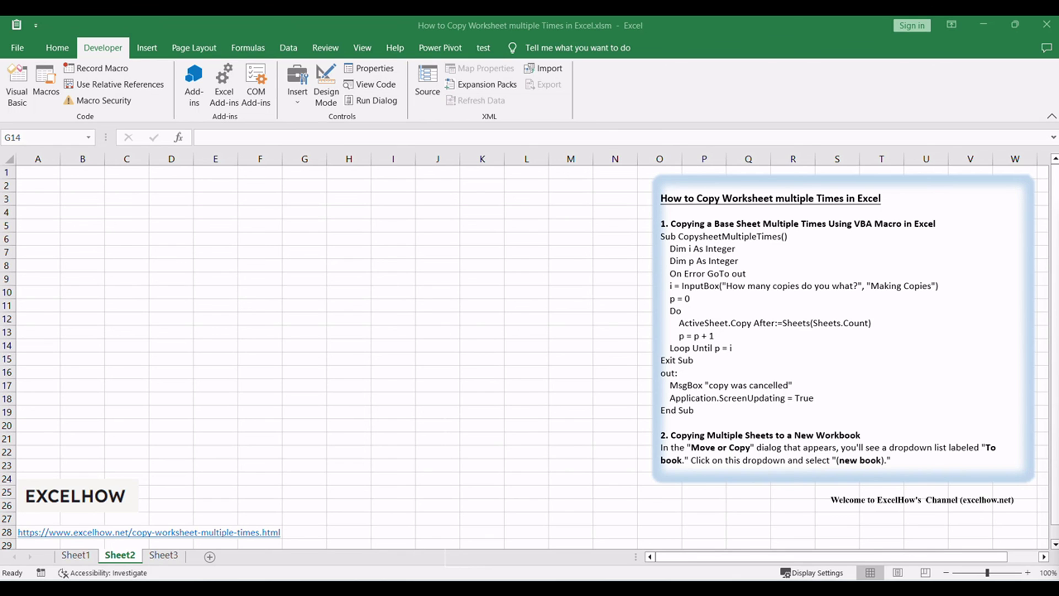
Select cell D11 on the ungrouped Sheet2.
{"action": "left_click", "coordinate": [171, 305]}
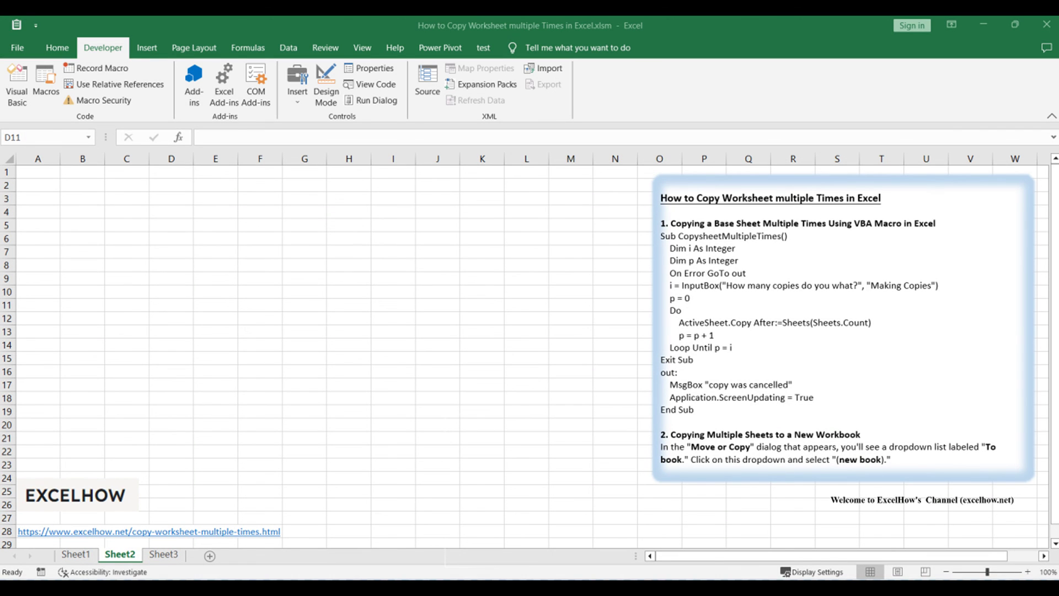